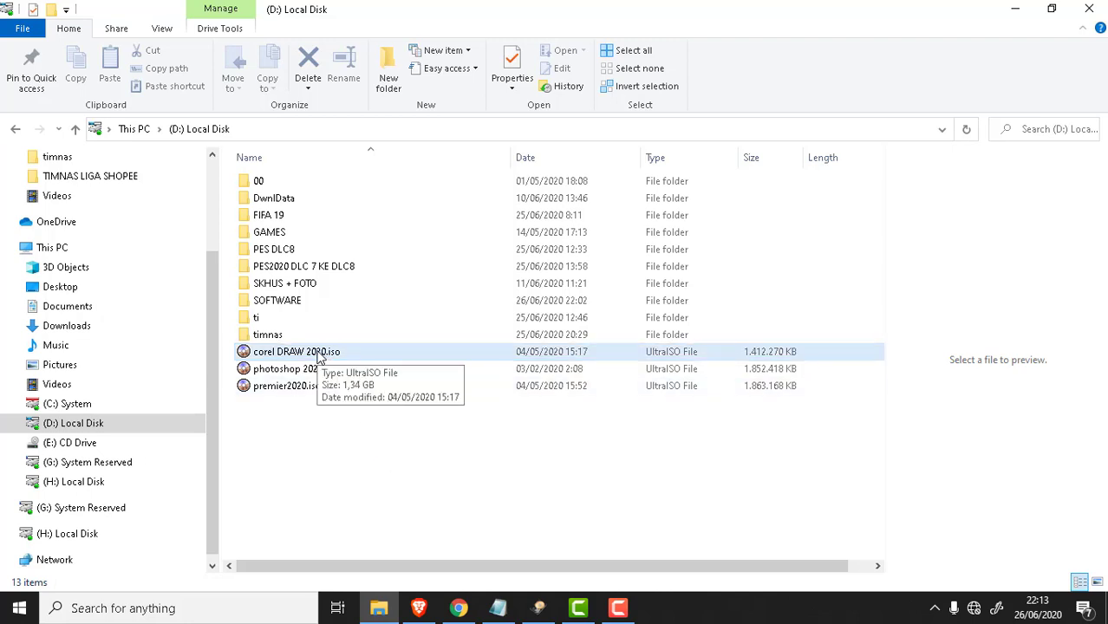
# Step: Mount the disc image corel DRAW 2020.iso from drive D: as a virtual DVD drive
pyautogui.rightClick(368, 475)
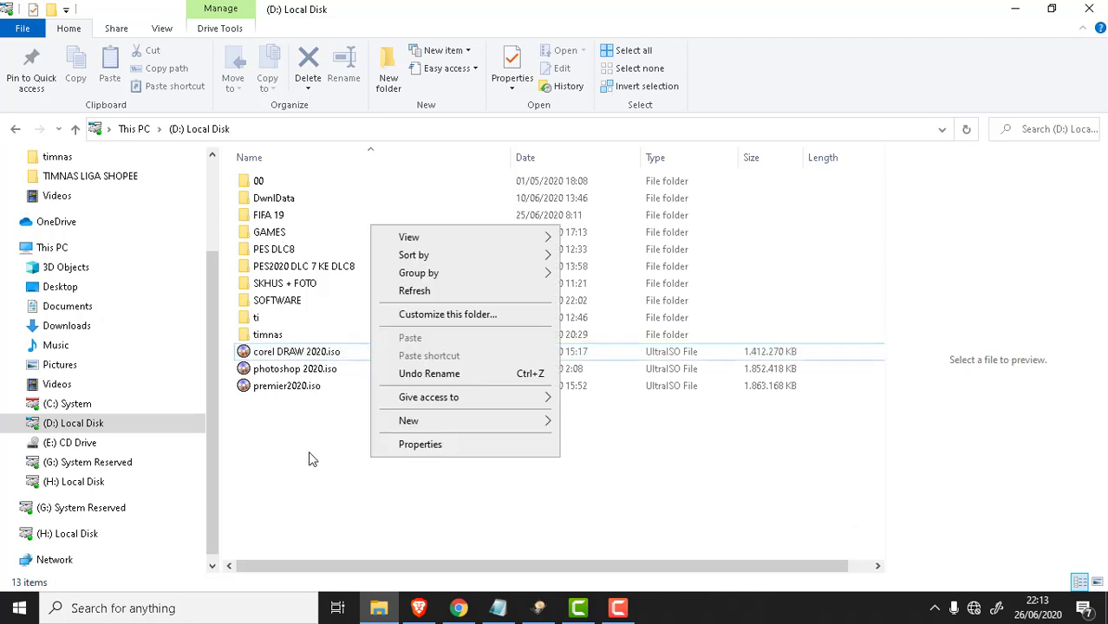
pyautogui.click(309, 458)
pyautogui.click(316, 355)
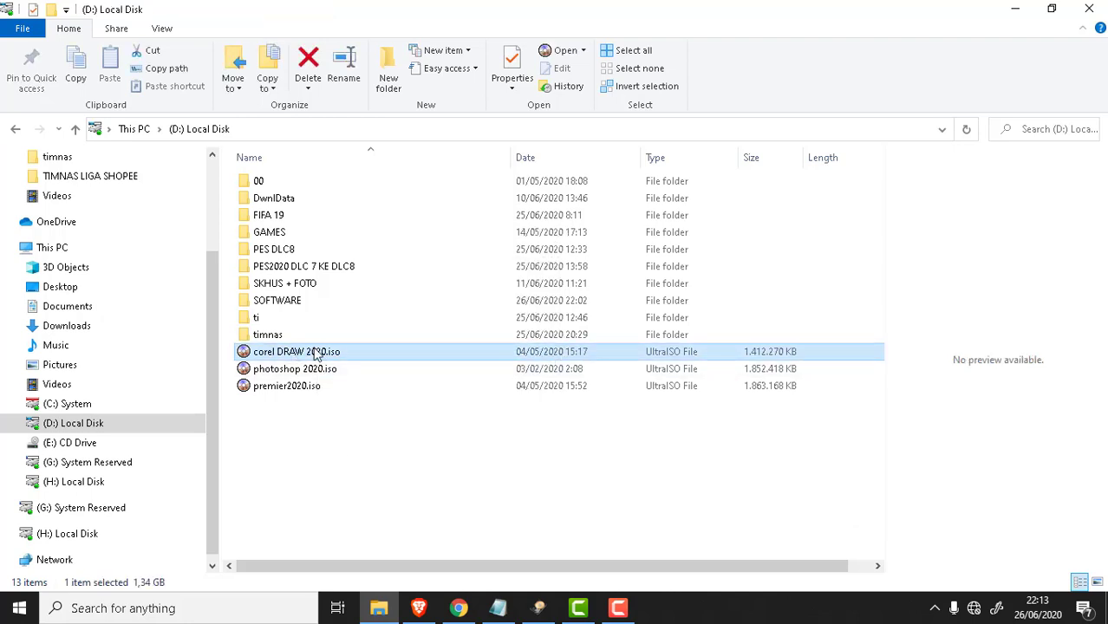
pyautogui.rightClick(291, 351)
pyautogui.moveTo(514, 272)
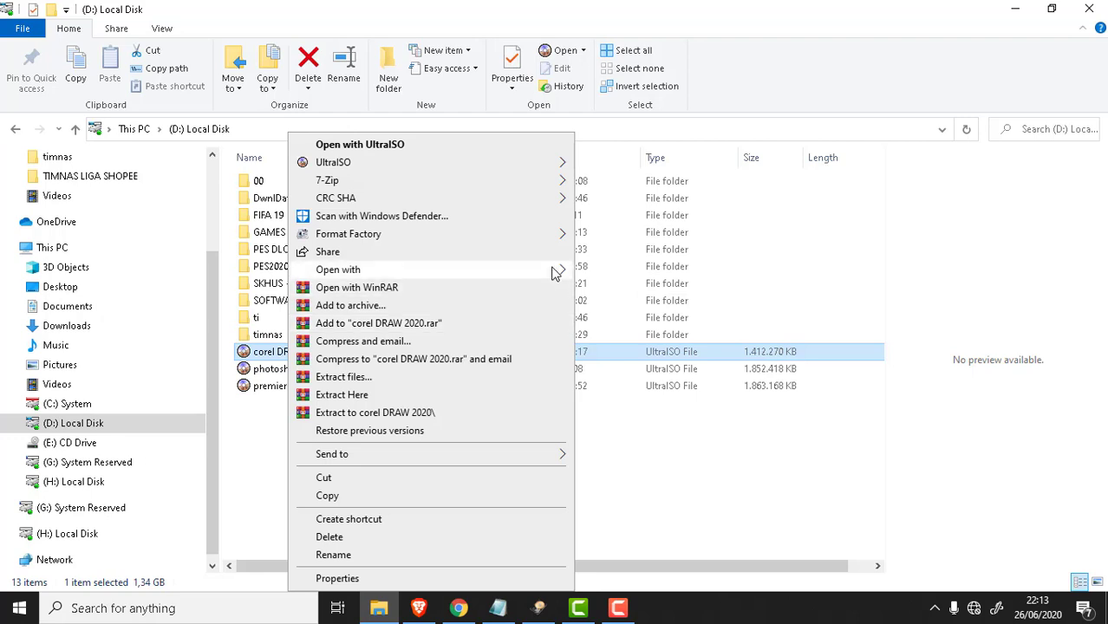
pyautogui.moveTo(555, 273)
pyautogui.click(646, 289)
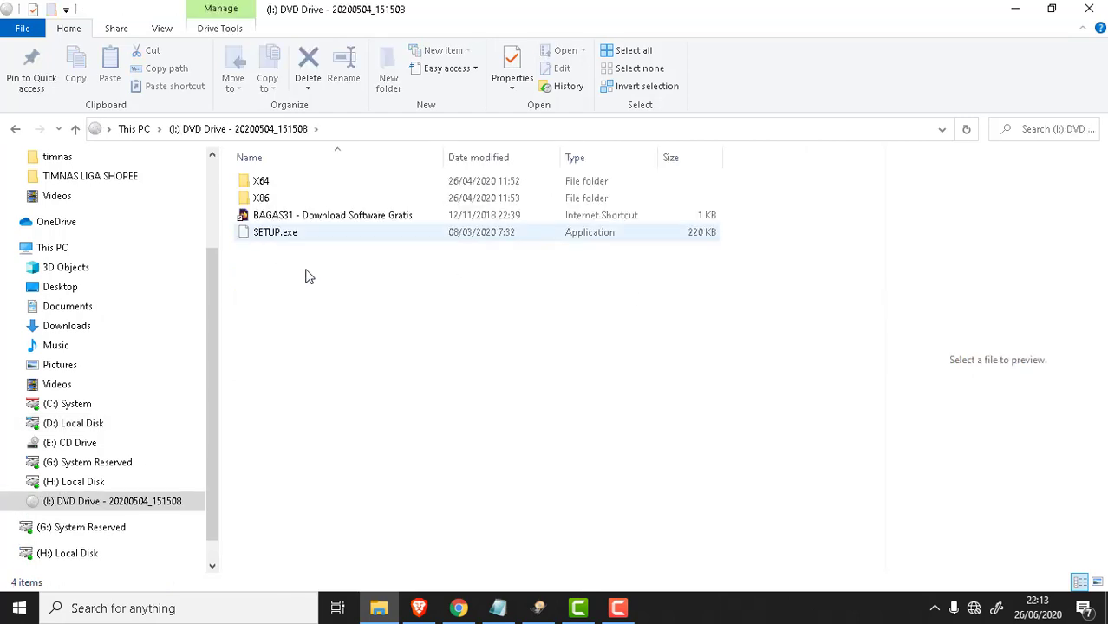
# Step: Run SETUP.exe from the mounted DVD drive and choose to install the 64-bit version
pyautogui.rightClick(312, 304)
pyautogui.click(365, 370)
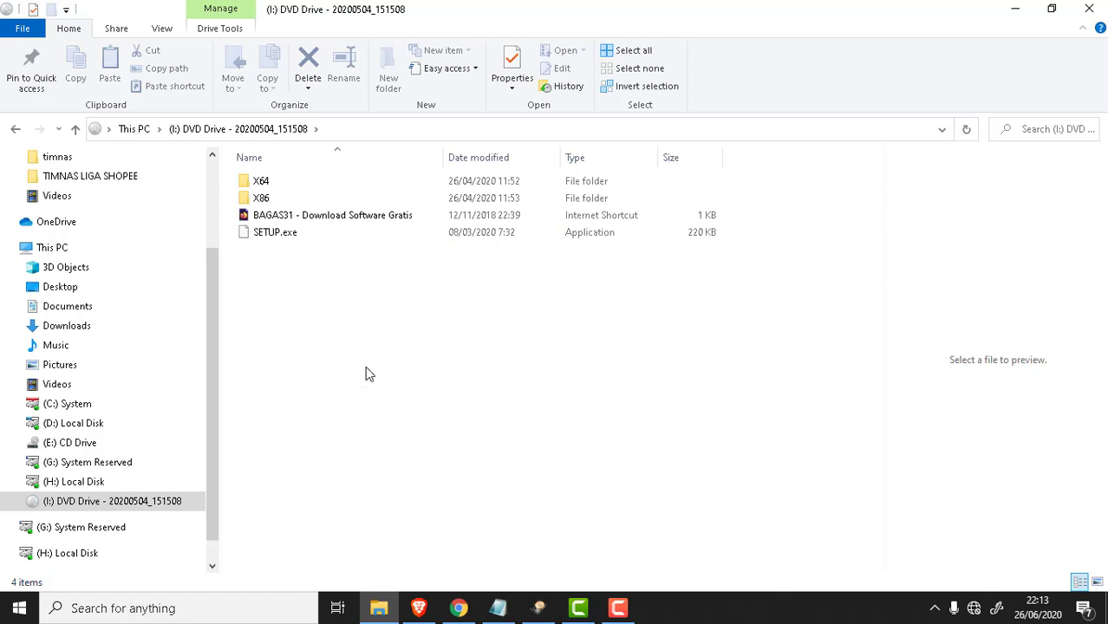
pyautogui.doubleClick(269, 234)
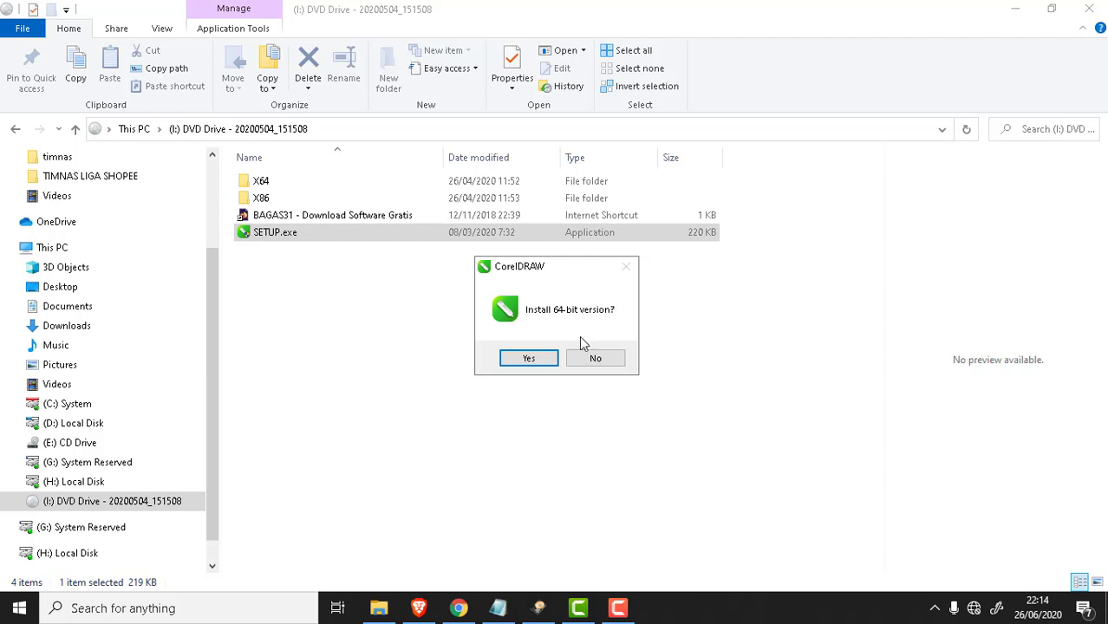
pyautogui.click(525, 363)
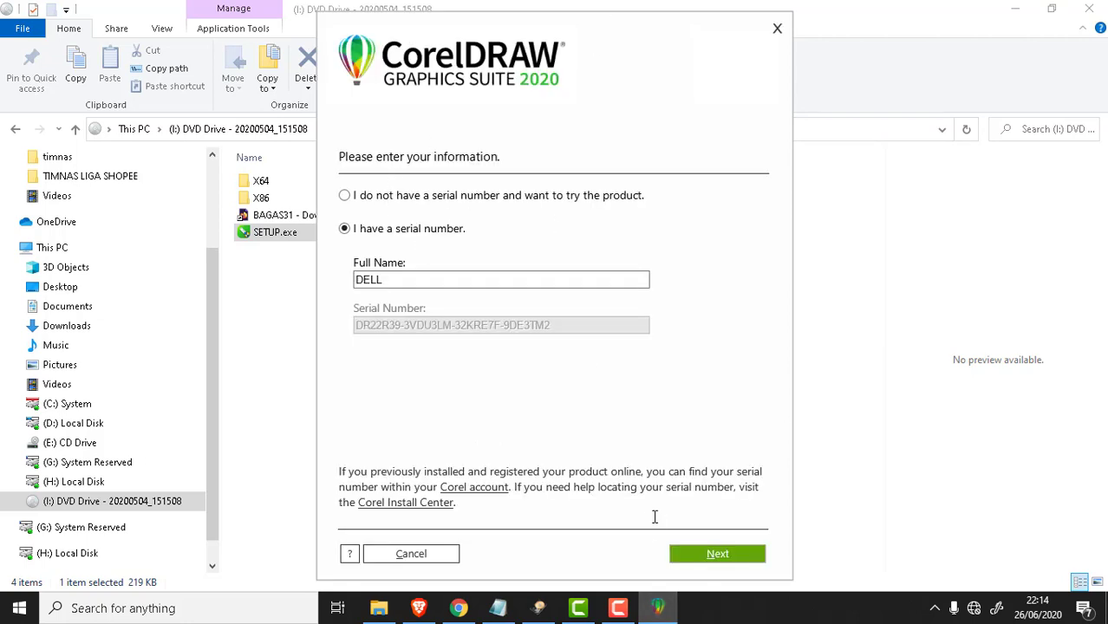
# Step: Set up a custom installation of CorelDRAW with default features, excluding Corel PHOTO-PAINT, Corel CAPTURE and Corel Font Manager
pyautogui.click(698, 565)
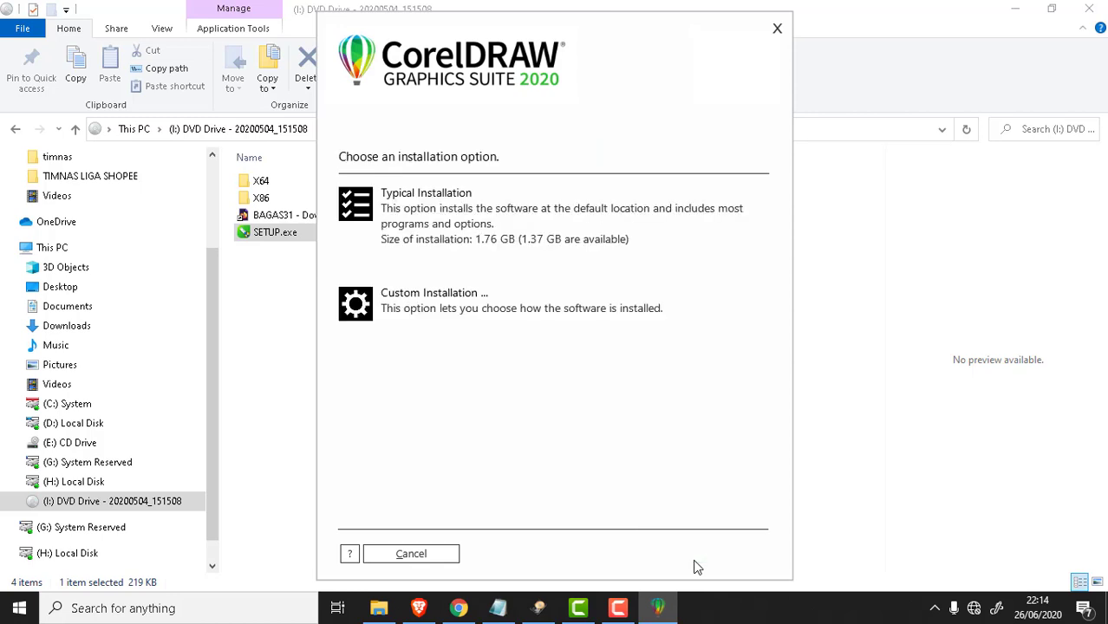
pyautogui.click(395, 300)
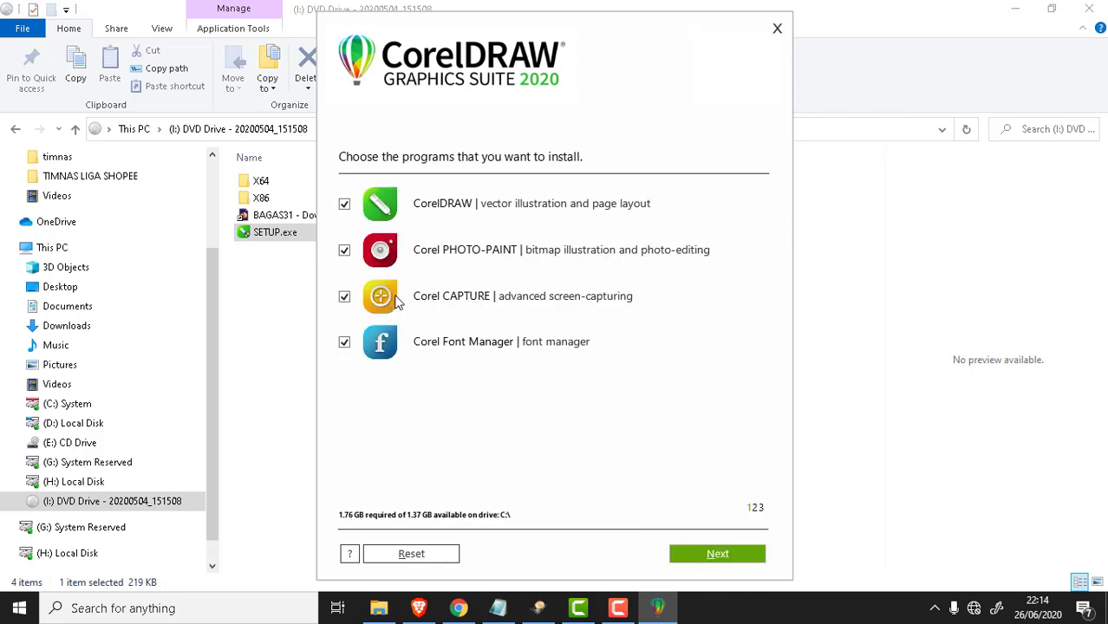
pyautogui.click(345, 250)
pyautogui.click(344, 298)
pyautogui.click(344, 343)
pyautogui.click(737, 558)
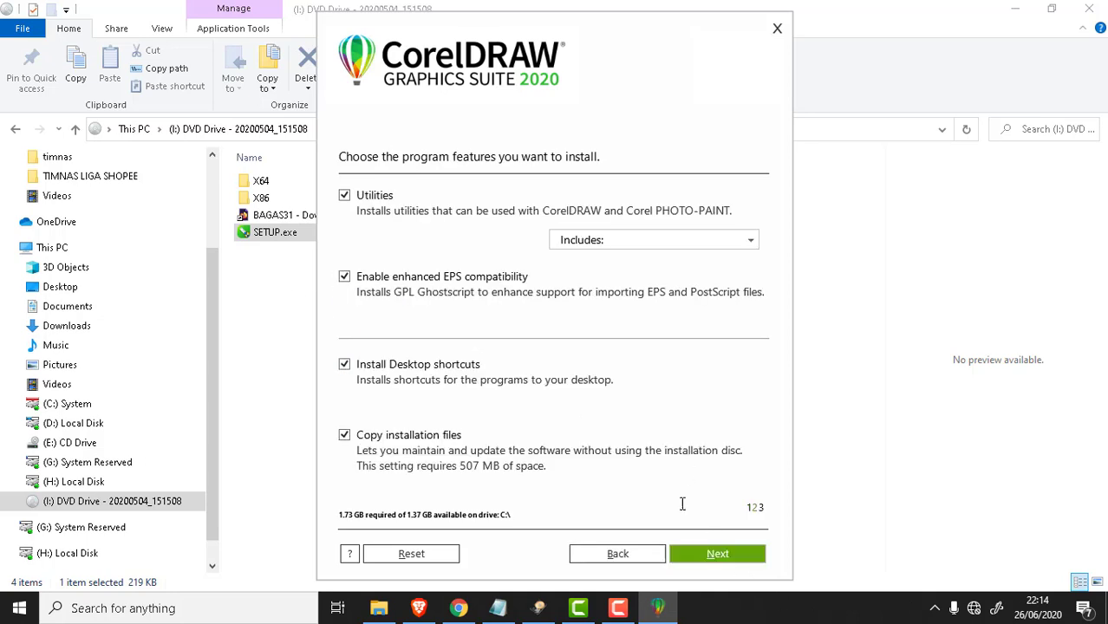
pyautogui.click(730, 561)
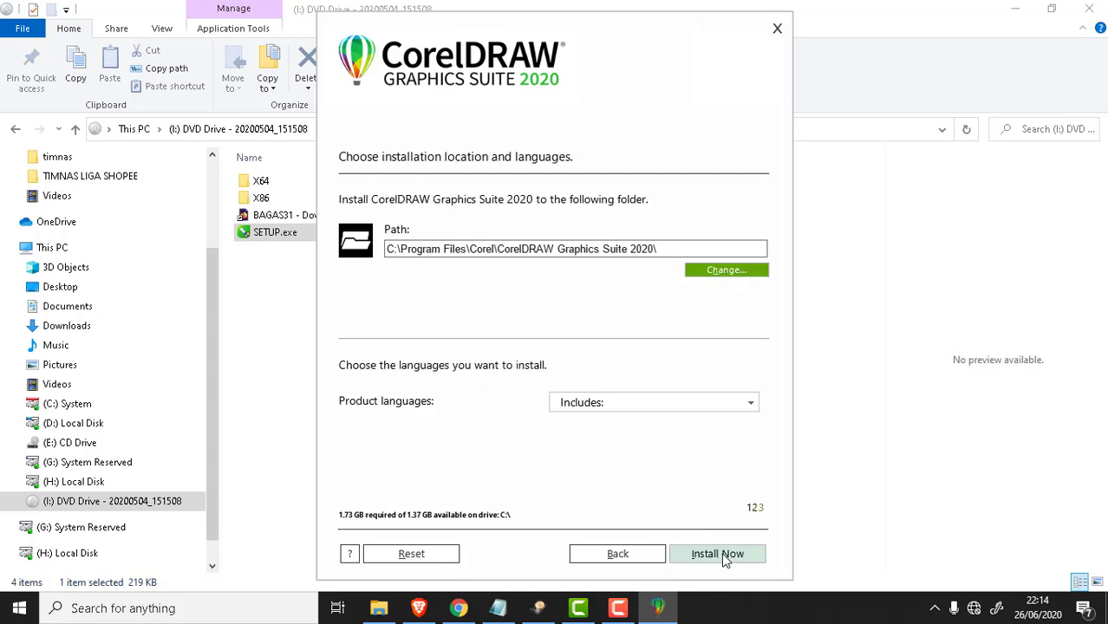
# Step: Change the installation location to the SOFTWARE folder on drive D:
pyautogui.click(725, 270)
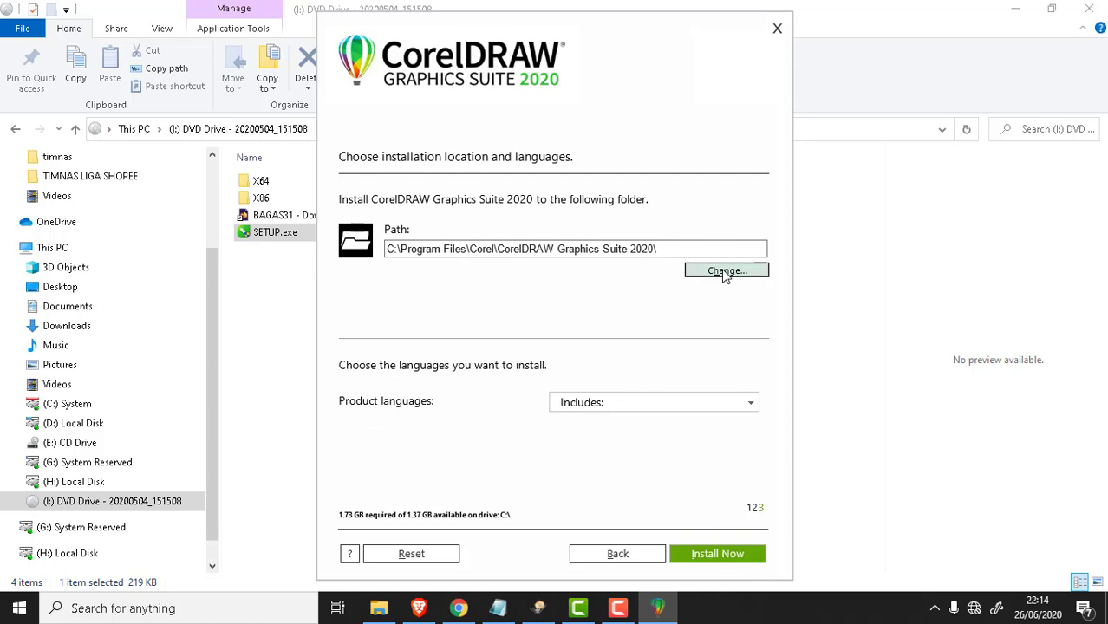
pyautogui.scroll(-3, 553, 340)
pyautogui.scroll(-10, 553, 340)
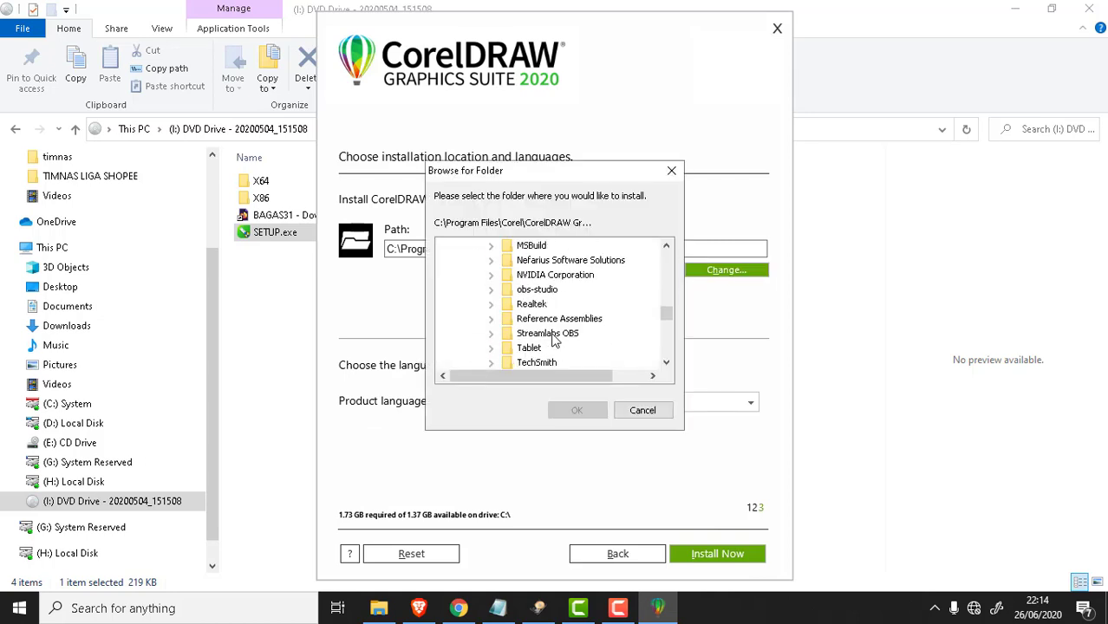
pyautogui.doubleClick(517, 262)
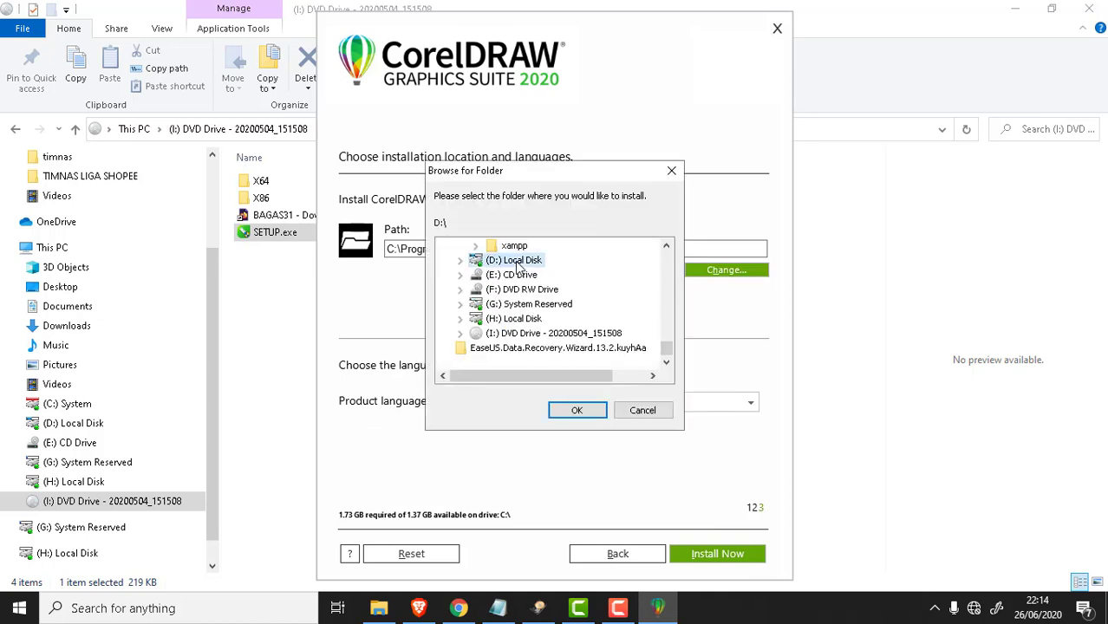
pyautogui.doubleClick(524, 362)
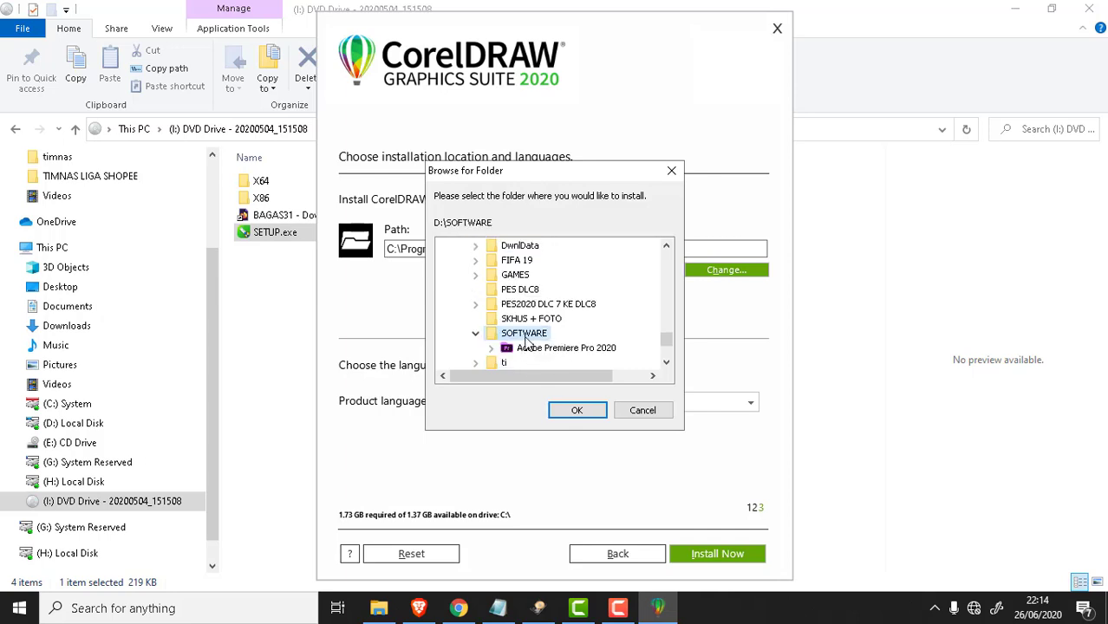
pyautogui.click(584, 412)
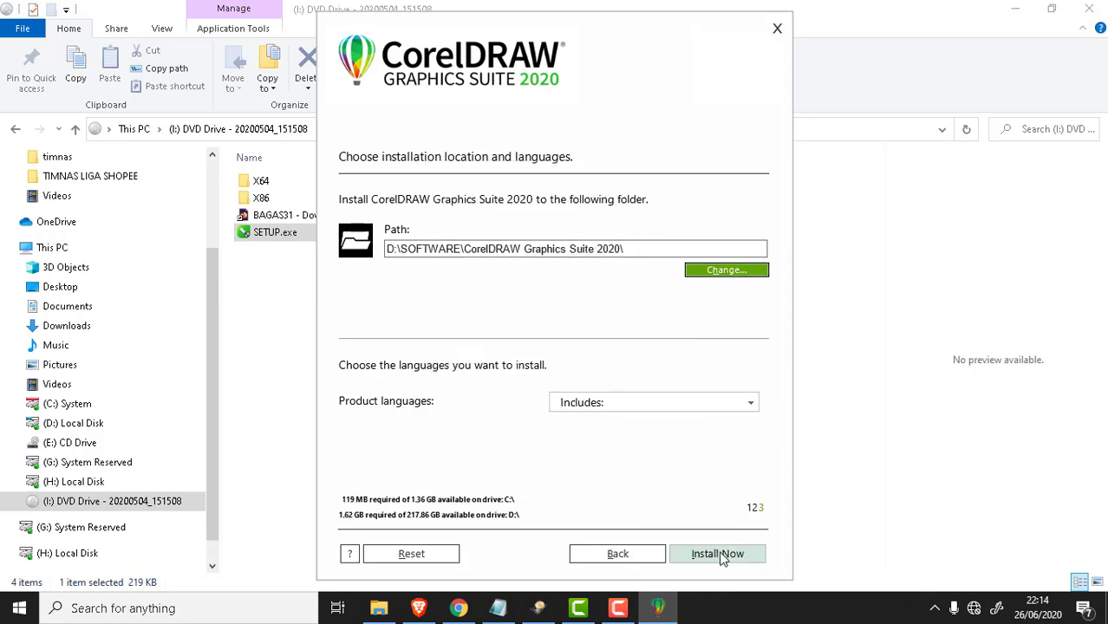
# Step: Check the product languages, keep English, and install CorelDRAW Graphics Suite 2020
pyautogui.click(692, 399)
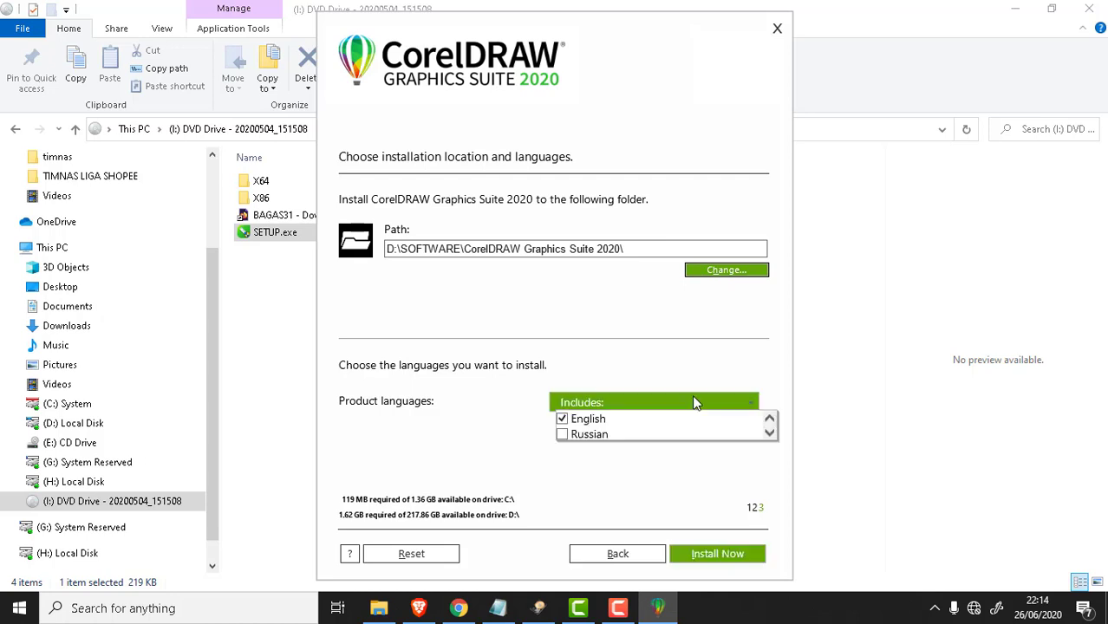
pyautogui.click(733, 553)
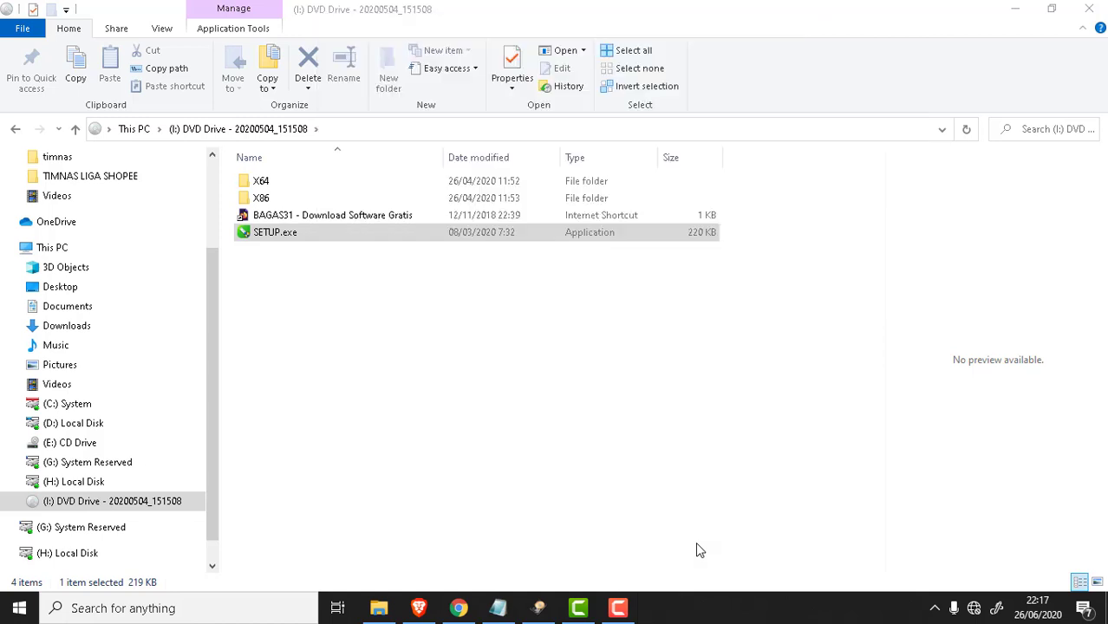
pyautogui.click(697, 545)
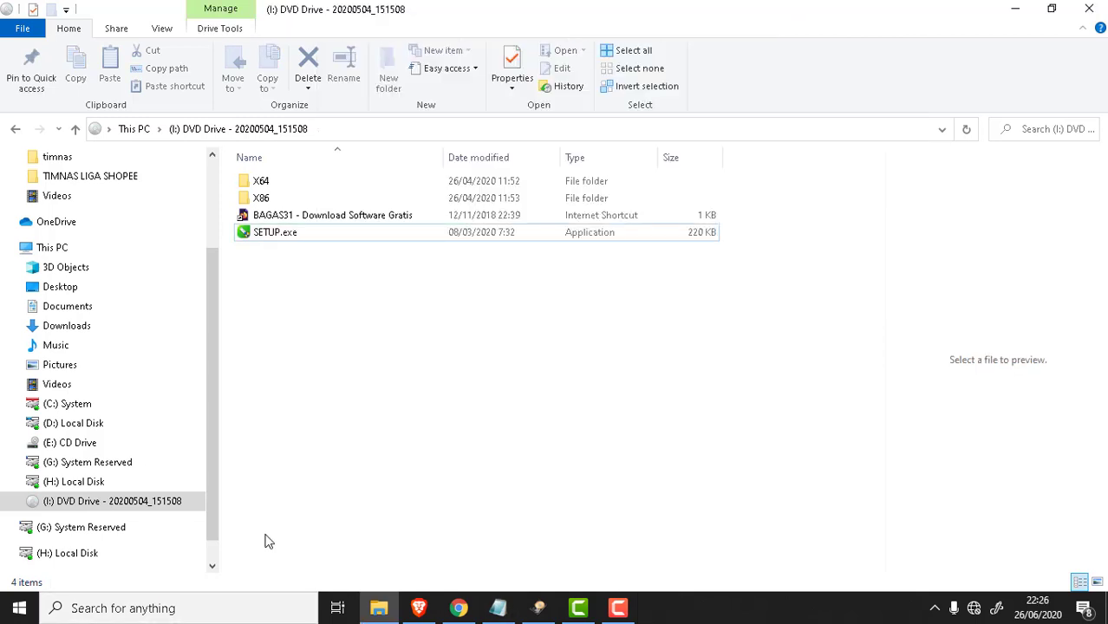
# Step: Launch CorelDRAW 2020 (64-Bit) and accept its End User License Agreement
pyautogui.click(19, 608)
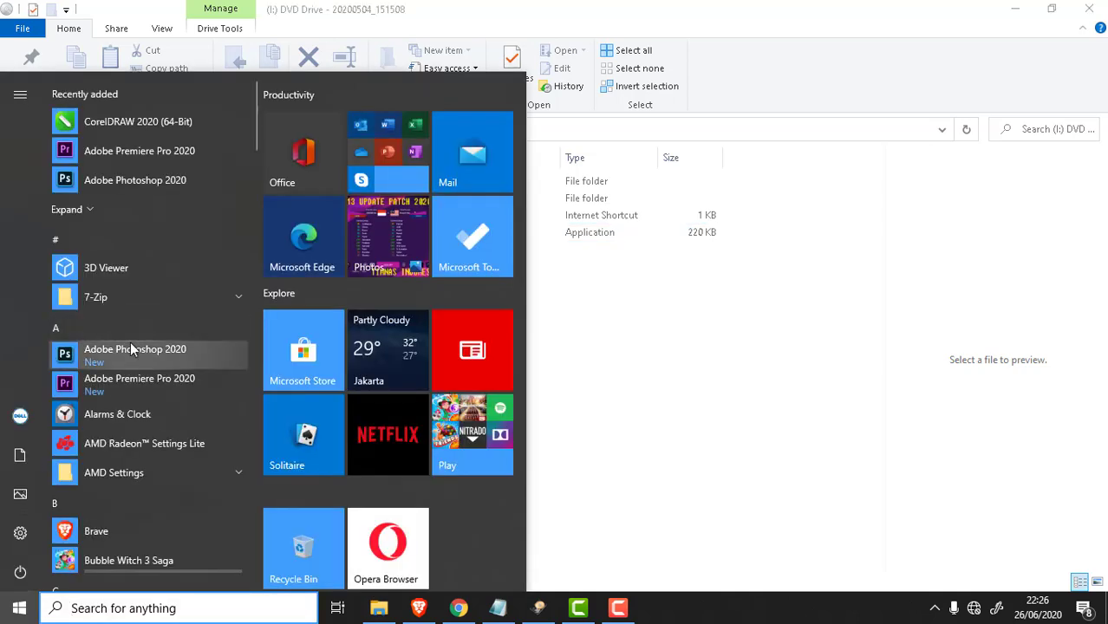
pyautogui.click(162, 121)
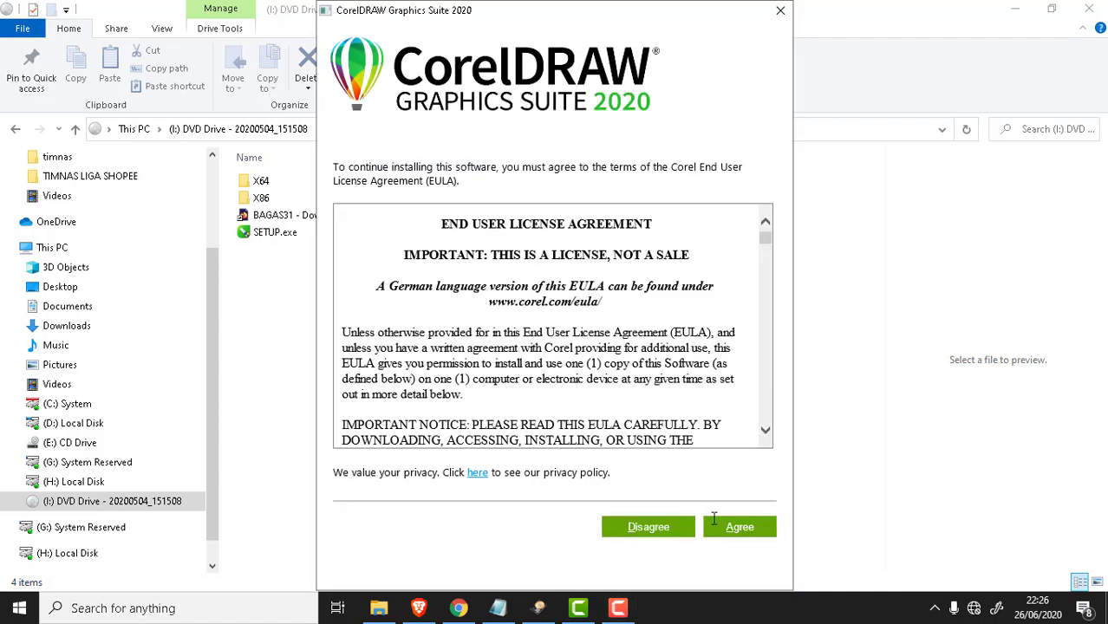
pyautogui.click(727, 532)
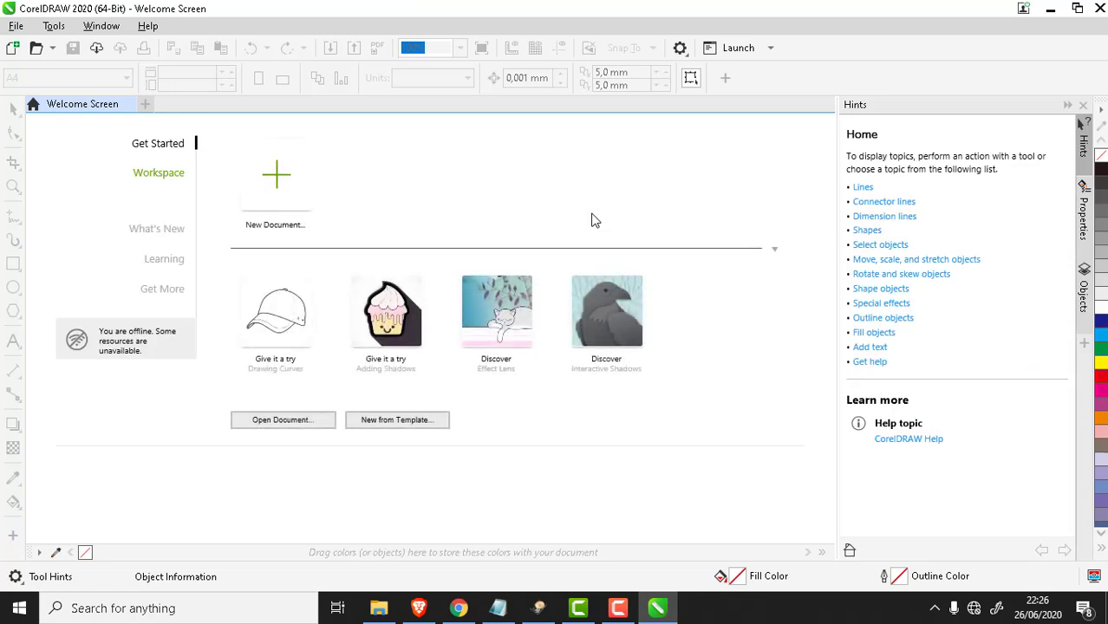
# Step: Create a new blank A4 portrait document with the default settings from the welcome screen
pyautogui.click(296, 186)
pyautogui.click(591, 458)
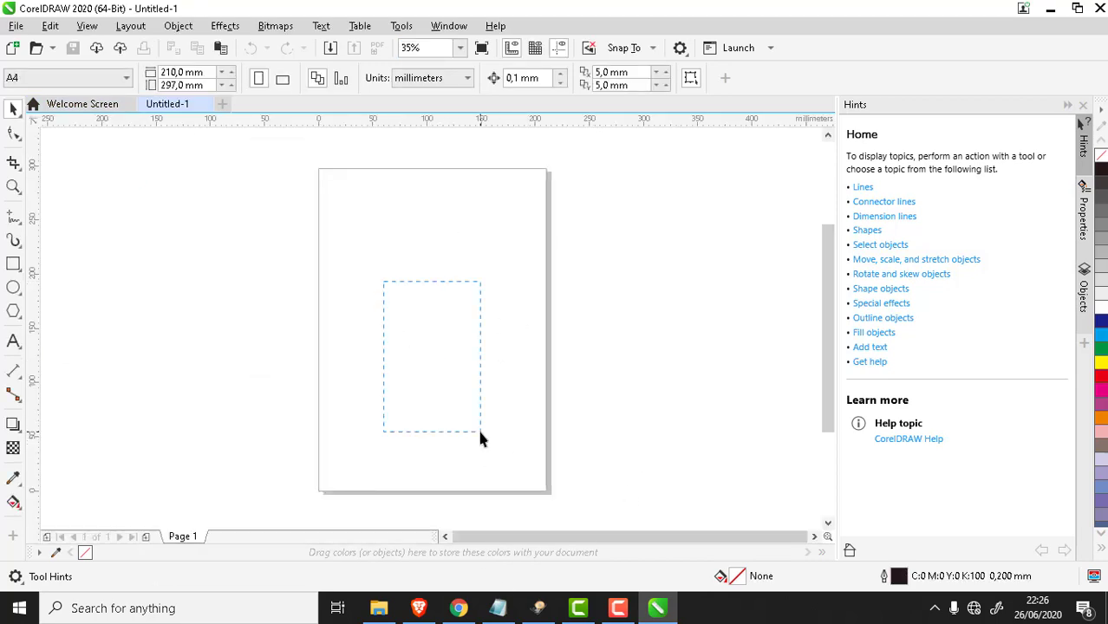
pyautogui.moveTo(481, 431); pyautogui.dragTo(480, 432)
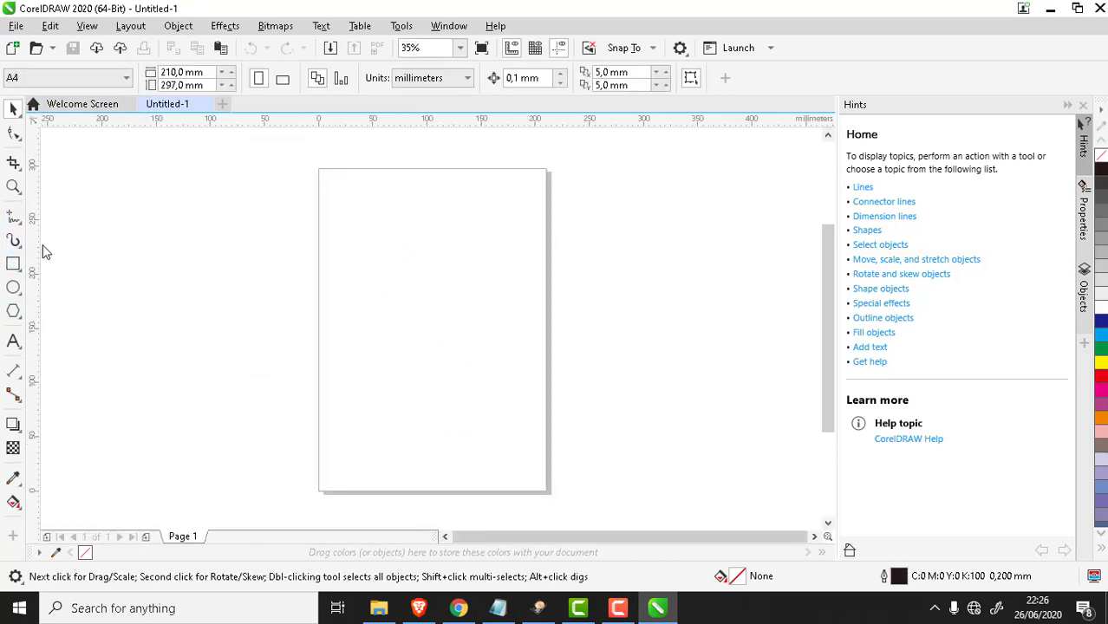
# Step: Draw several freehand test strokes across the page with the Artistic Media tool at 10 mm width
pyautogui.click(13, 240)
pyautogui.moveTo(407, 297)
pyautogui.mouseDown()
pyautogui.moveTo(339, 302)
pyautogui.moveTo(354, 247)
pyautogui.moveTo(498, 351)
pyautogui.moveTo(328, 453)
pyautogui.moveTo(409, 297)
pyautogui.mouseUp()
pyautogui.moveTo(408, 375); pyautogui.dragTo(534, 342)
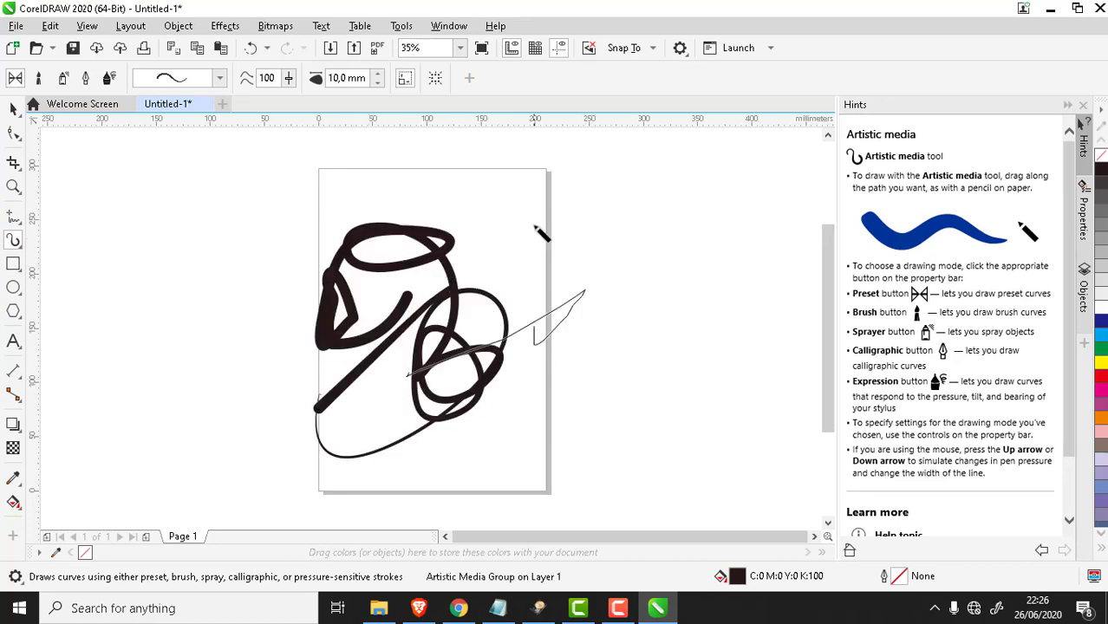
pyautogui.moveTo(535, 227); pyautogui.dragTo(494, 234)
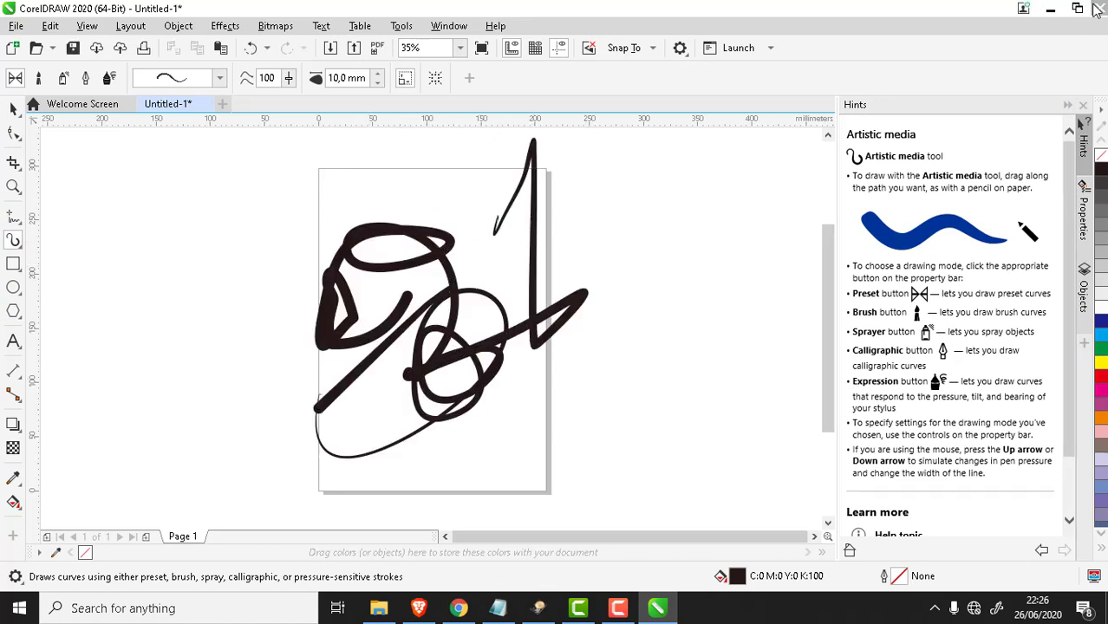
# Step: Close CorelDRAW without saving the test drawing and minimize the file window to show the desktop
pyautogui.click(1097, 8)
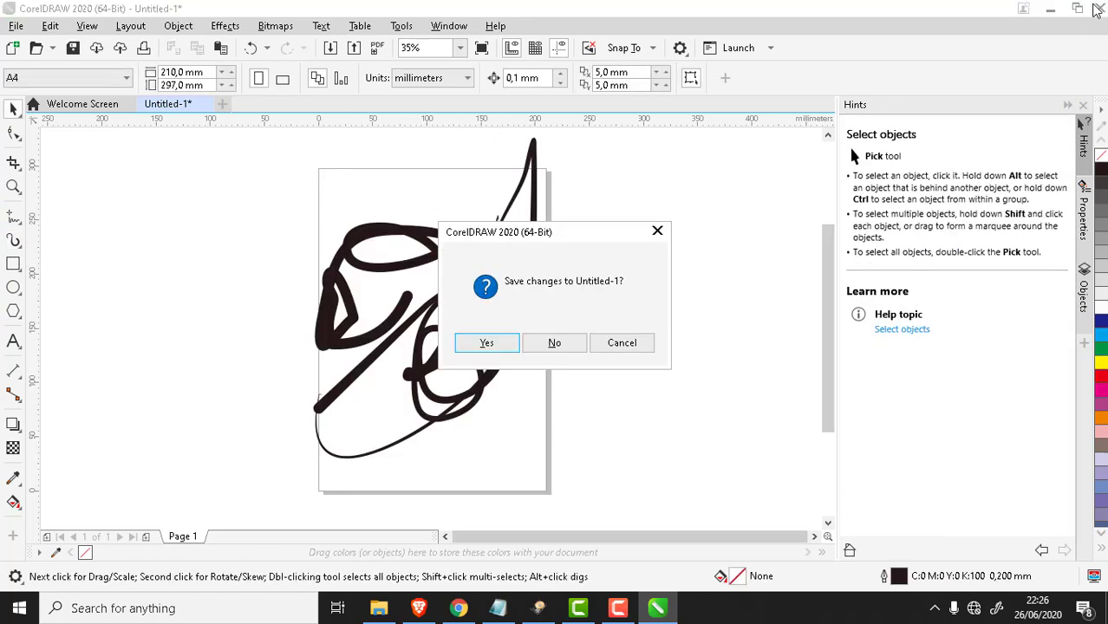
pyautogui.click(555, 345)
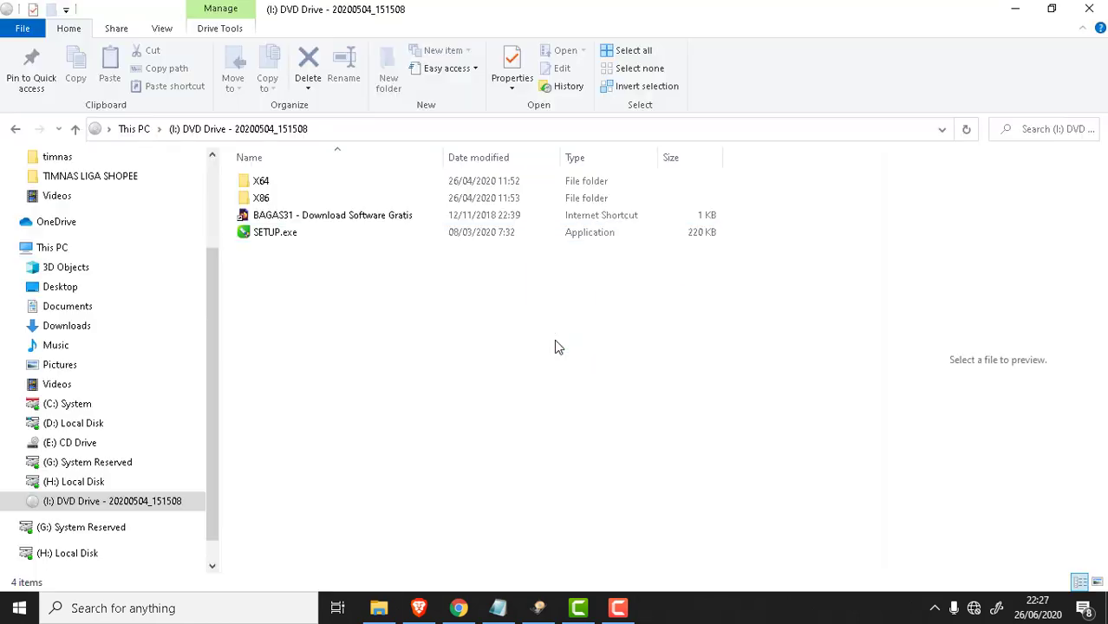
pyautogui.click(1015, 9)
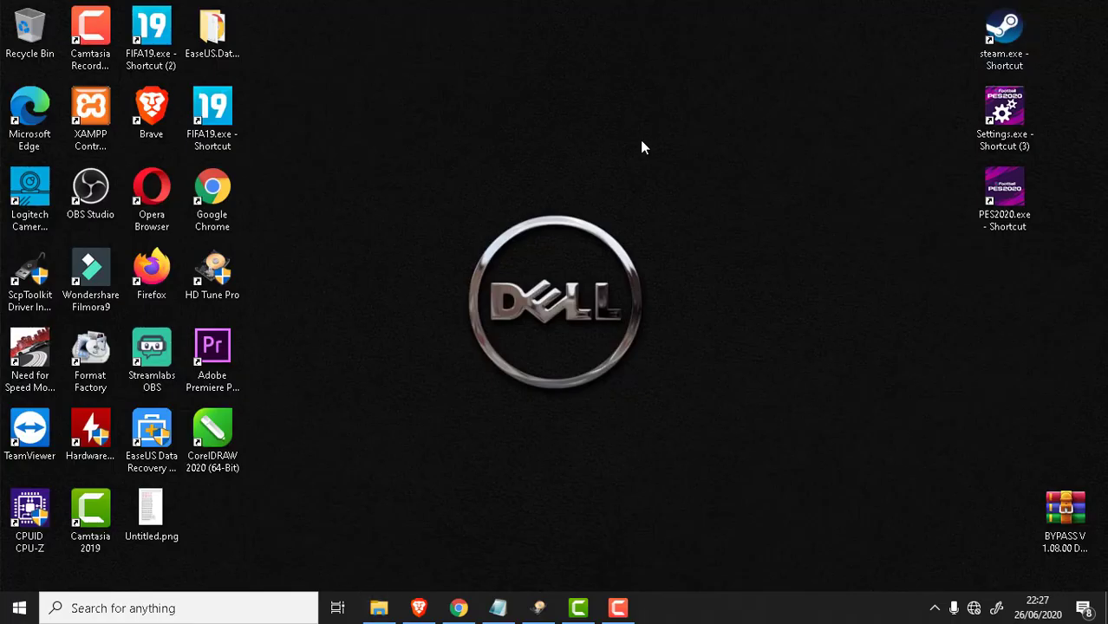
pyautogui.rightClick(402, 169)
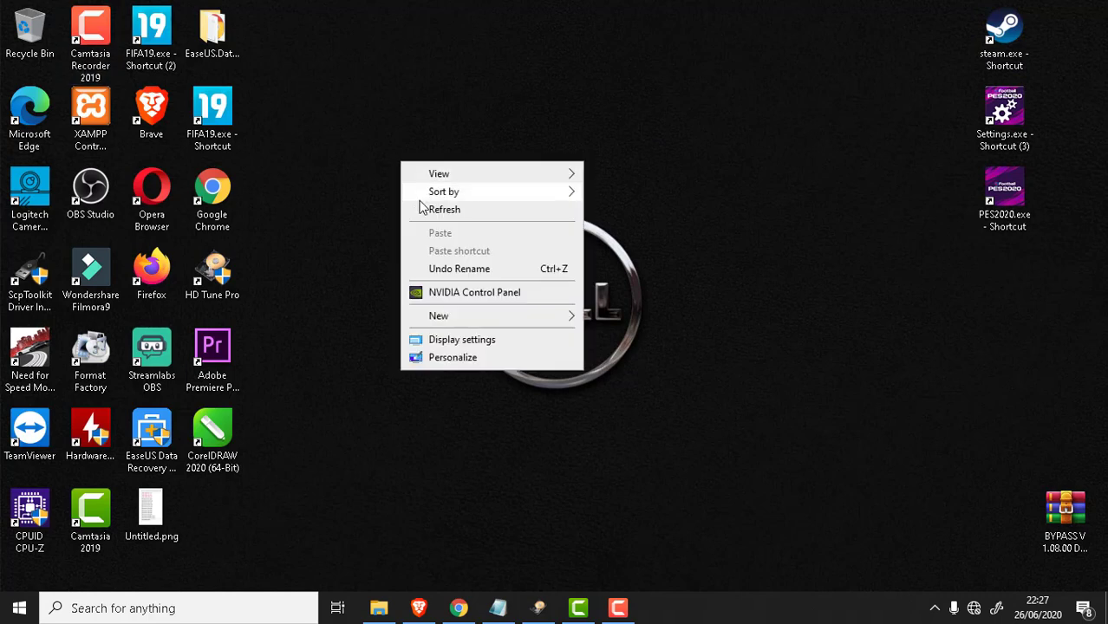
pyautogui.click(435, 210)
pyautogui.rightClick(420, 175)
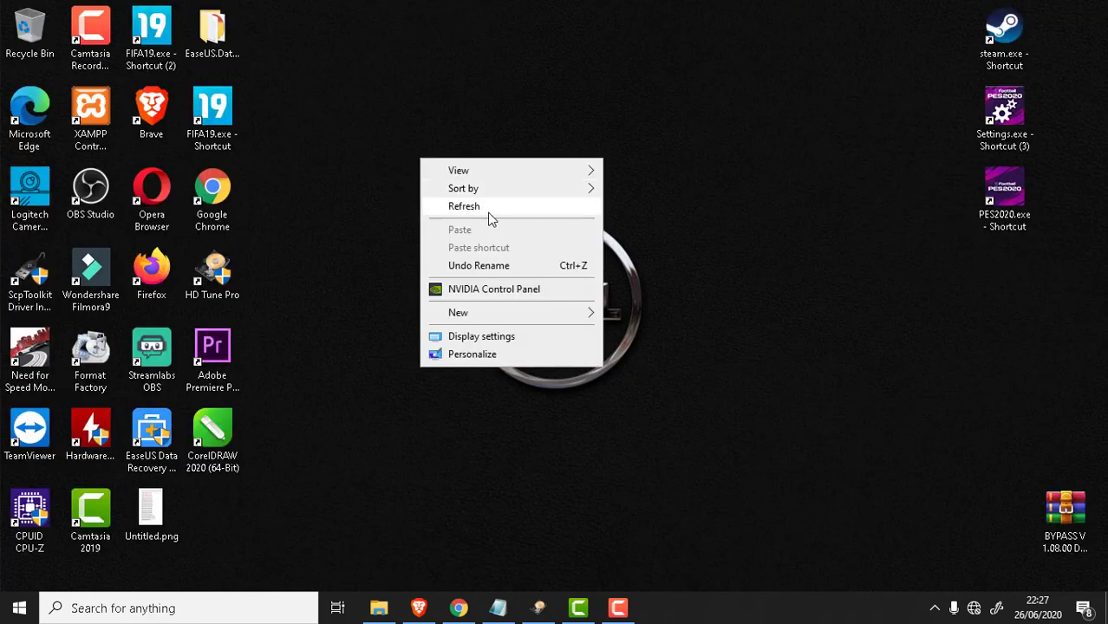
pyautogui.click(490, 210)
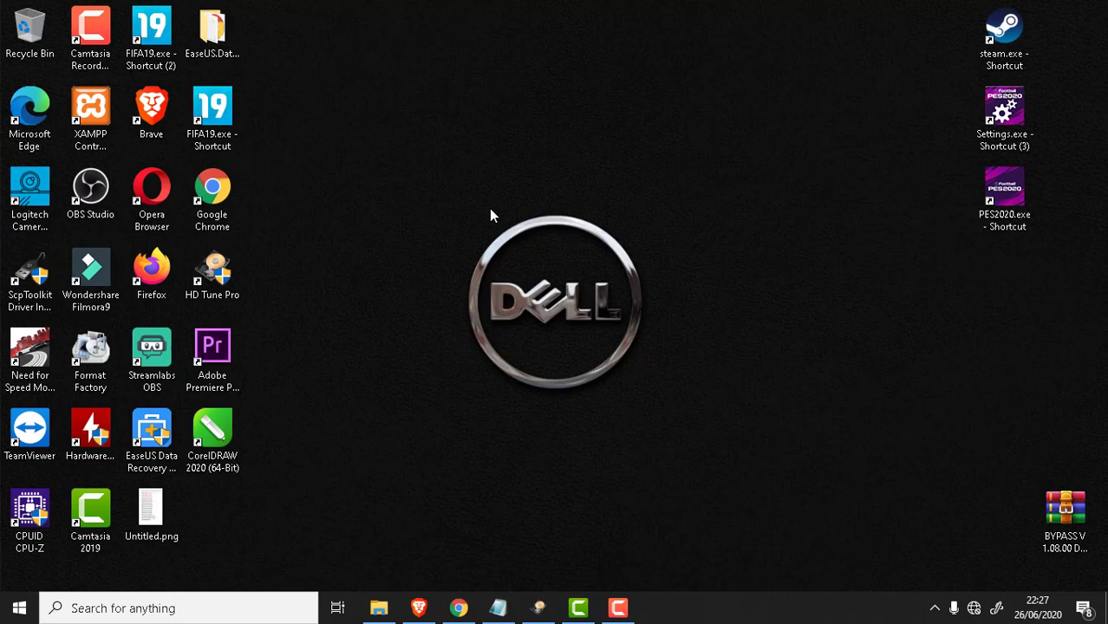